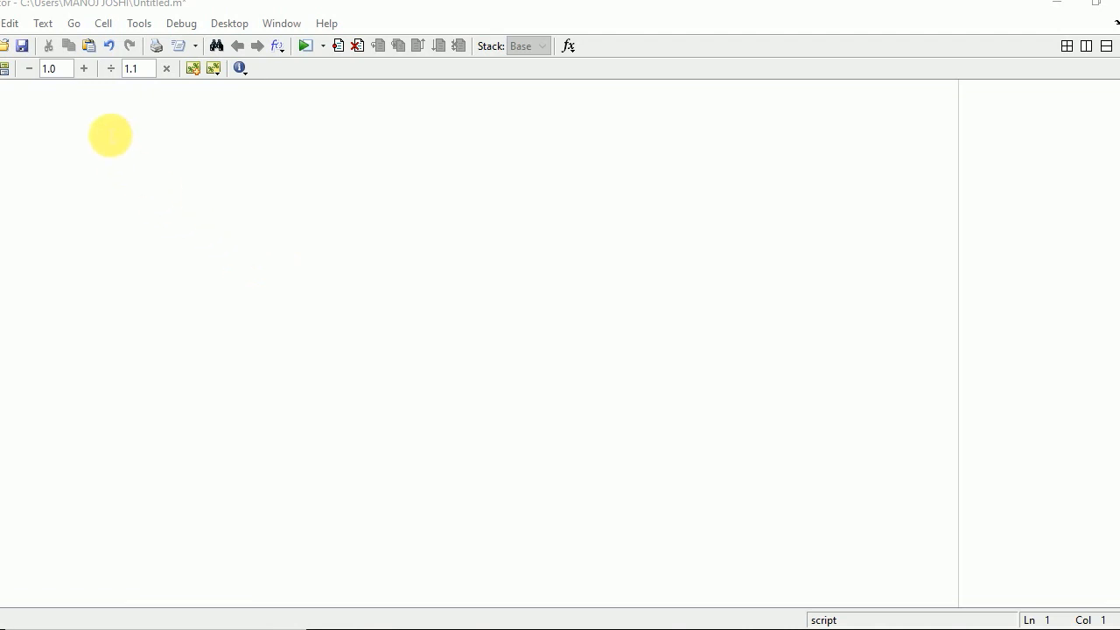
text(clc)
- Write clc, clear all, close all and define col = {'height','age','weight'};
key(Return)
text(clear all)
key(Return)
text(close all)
key(Return)
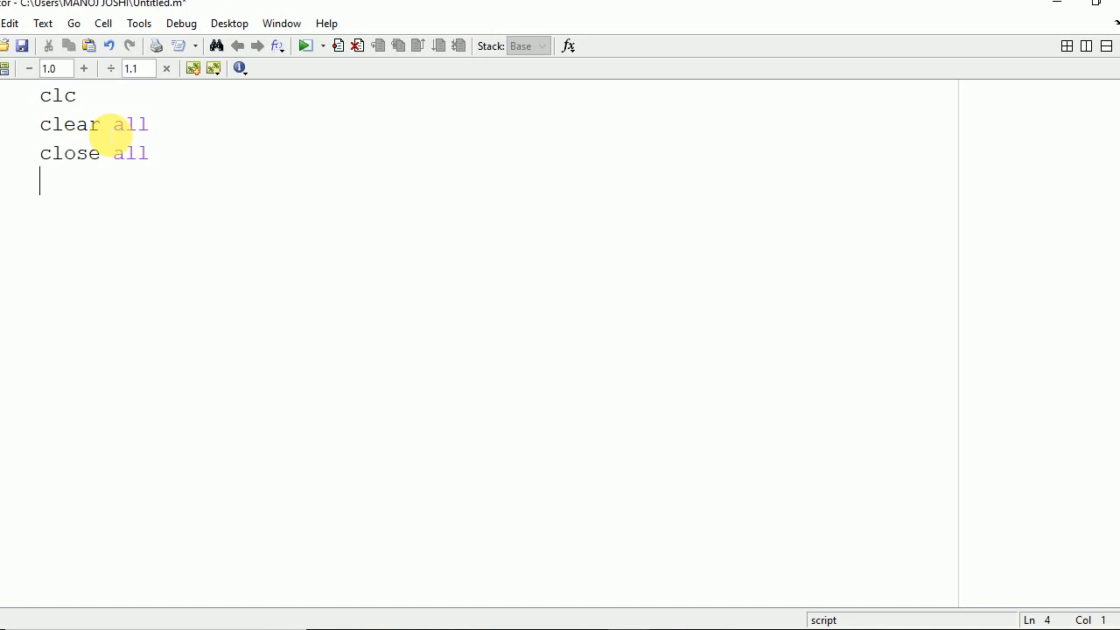
text(col={)
text('height',a)
key(BackSpace)
text('age)
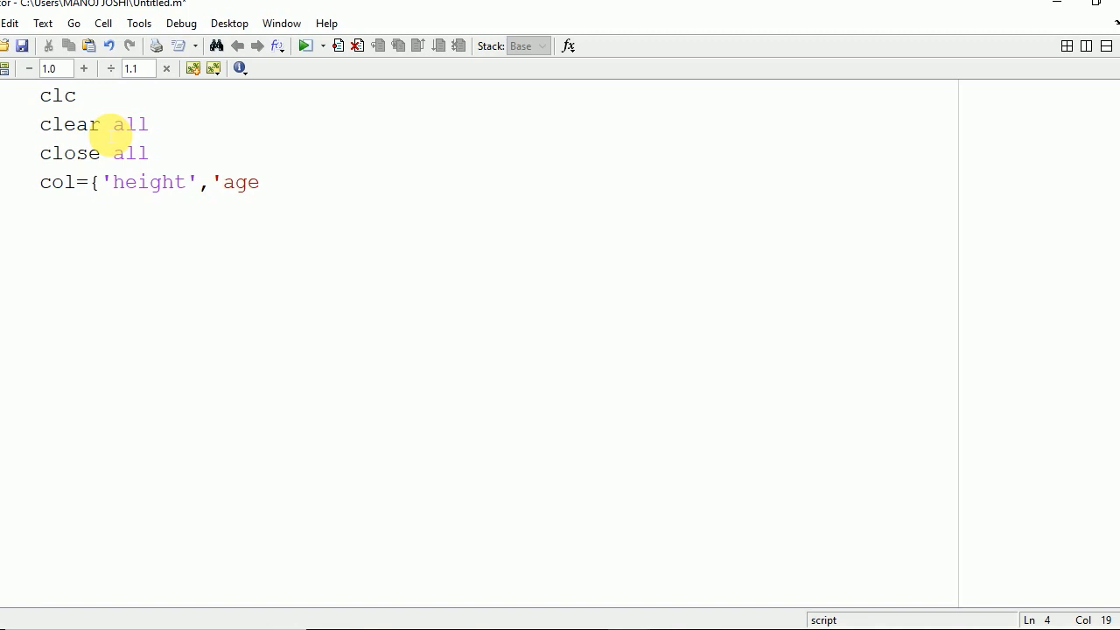
text(',)
text('weight')
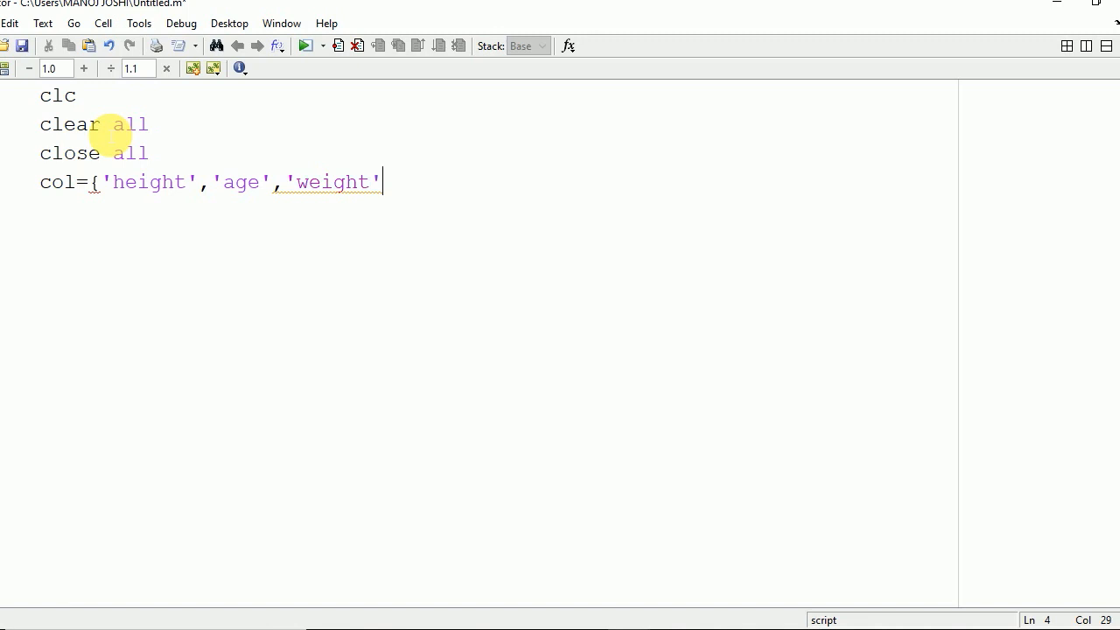
text(};)
- Add uitable('columnname',col); and run it to show the empty height/age/weight table
key(Return)
text(uitab)
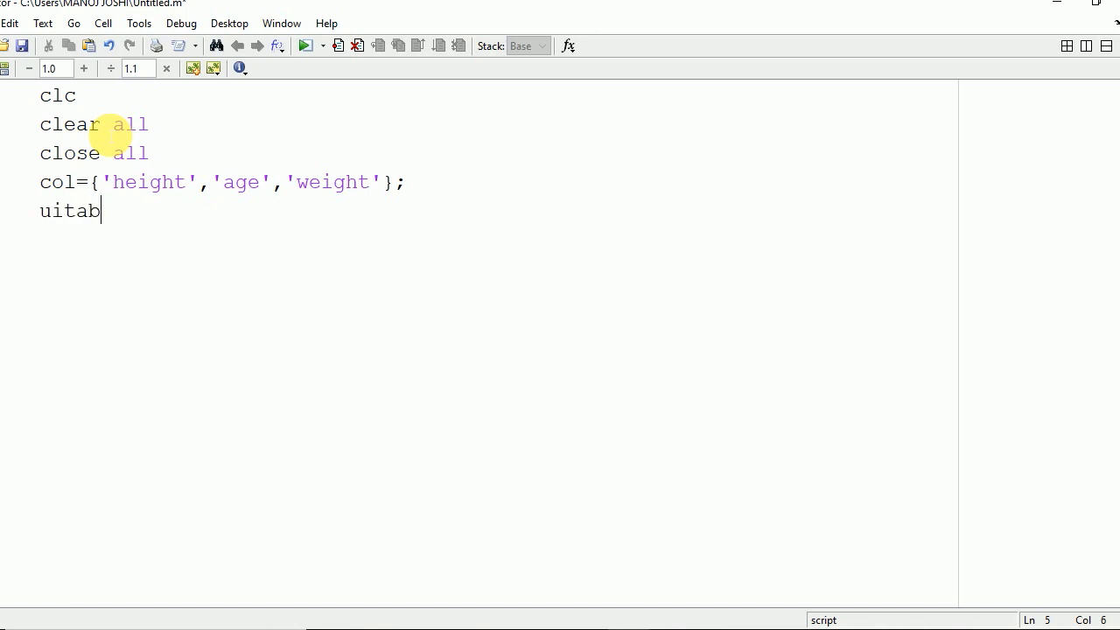
text(le()
text();)
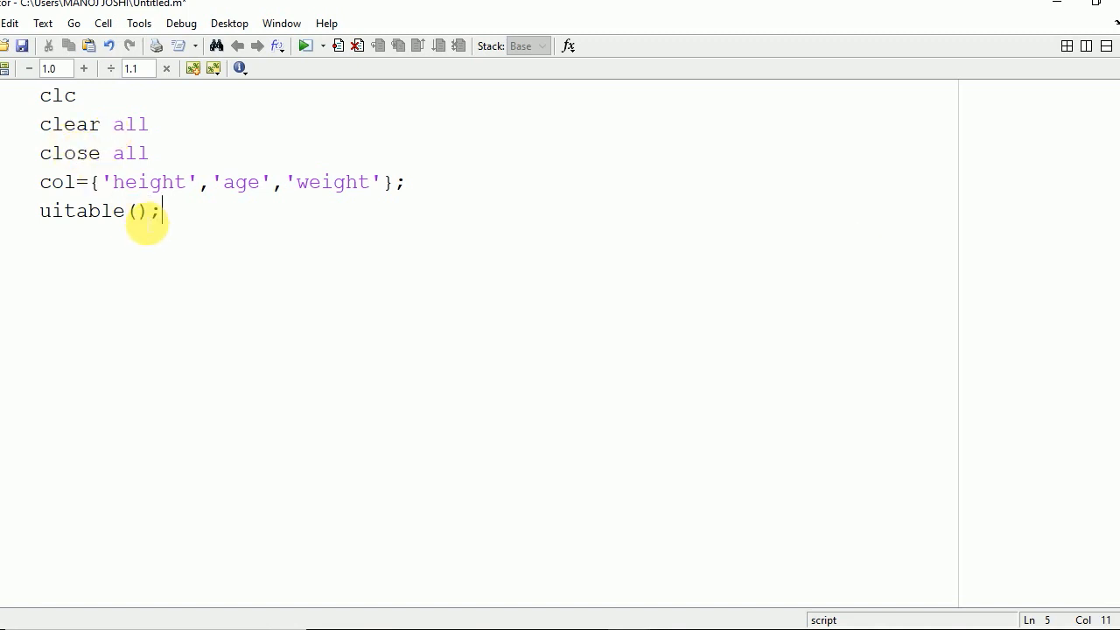
click(138, 211)
text(')
text(columnname)
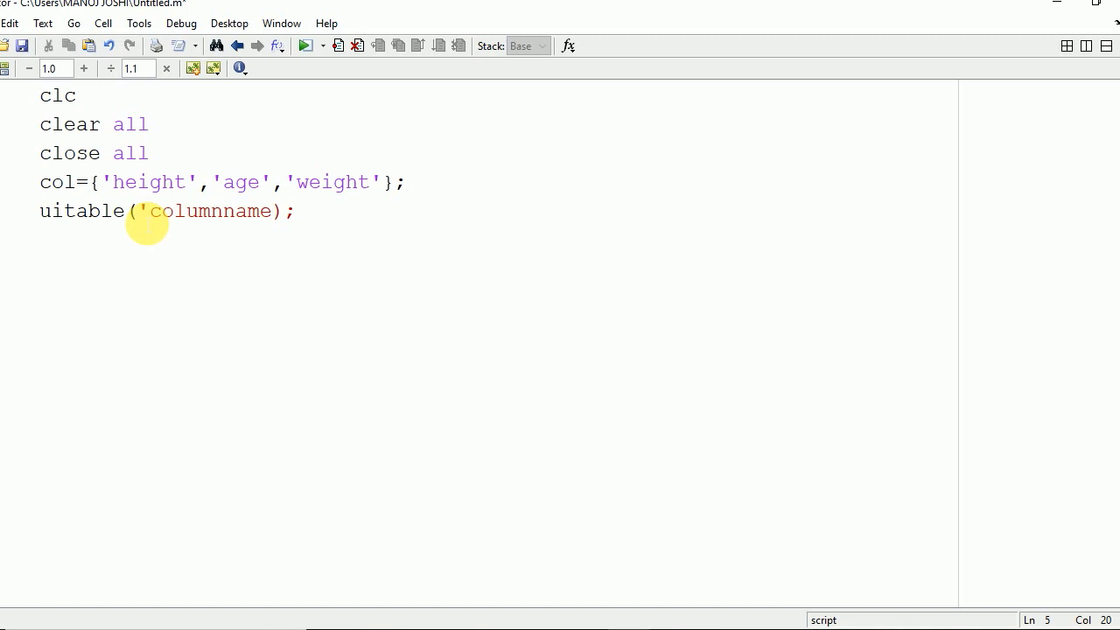
text(',)
text(col)
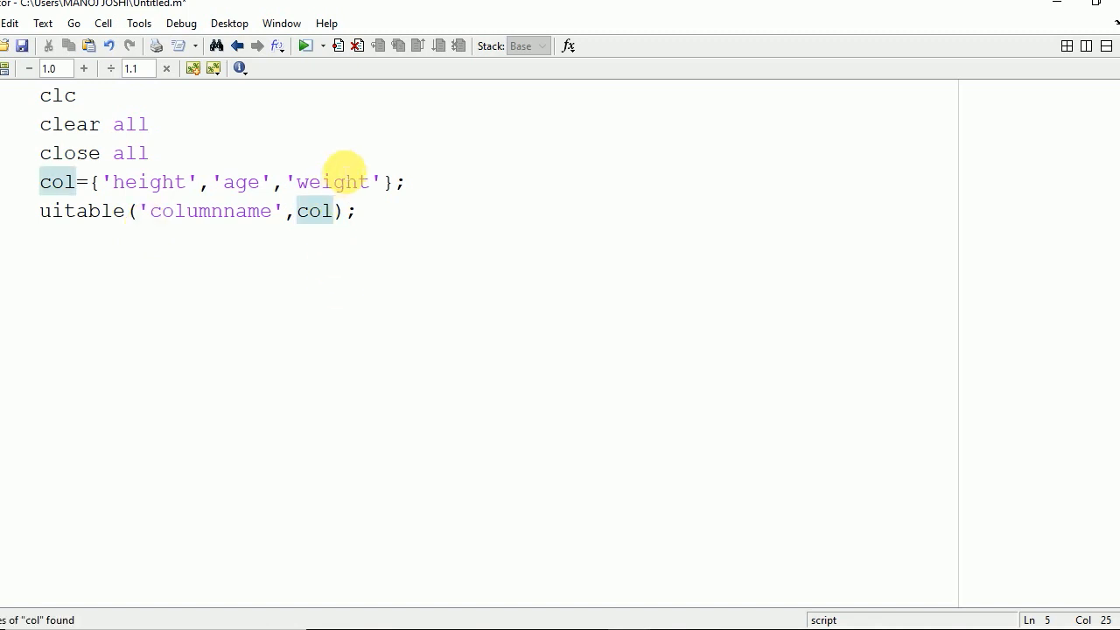
click(302, 47)
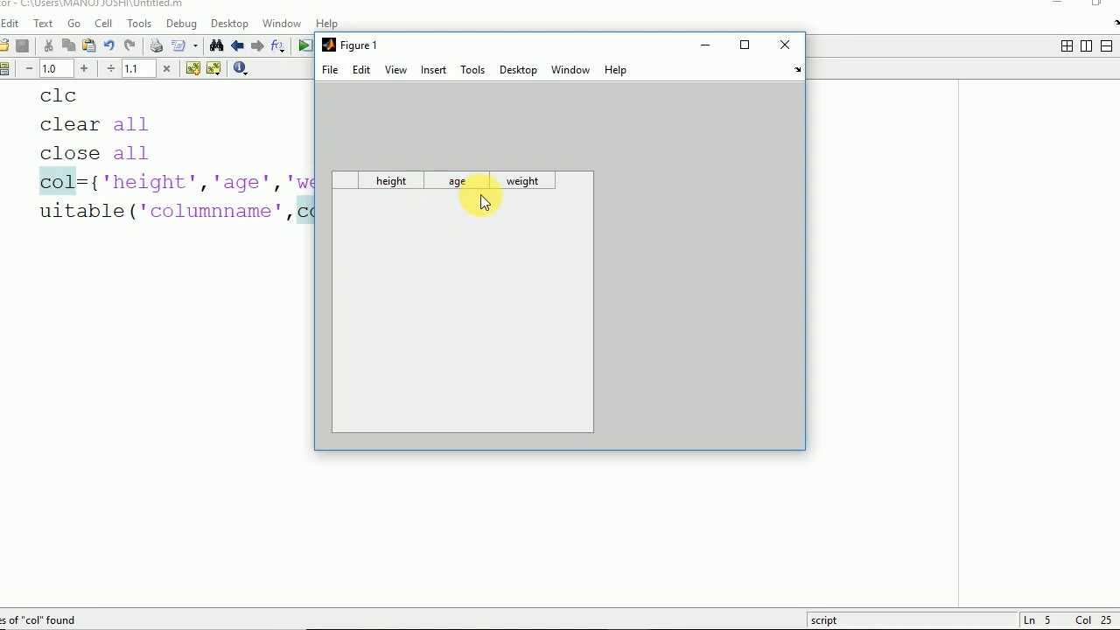
click(289, 264)
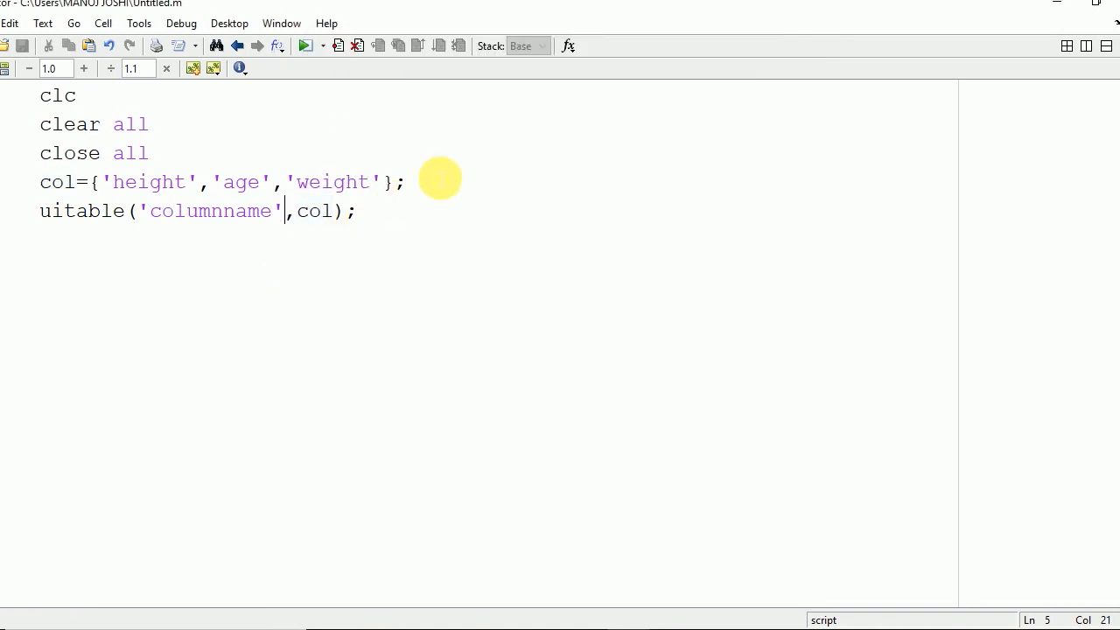
- Define row = {'first','second','third'}; and pass it to uitable as 'rowname'
click(437, 182)
key(Return)
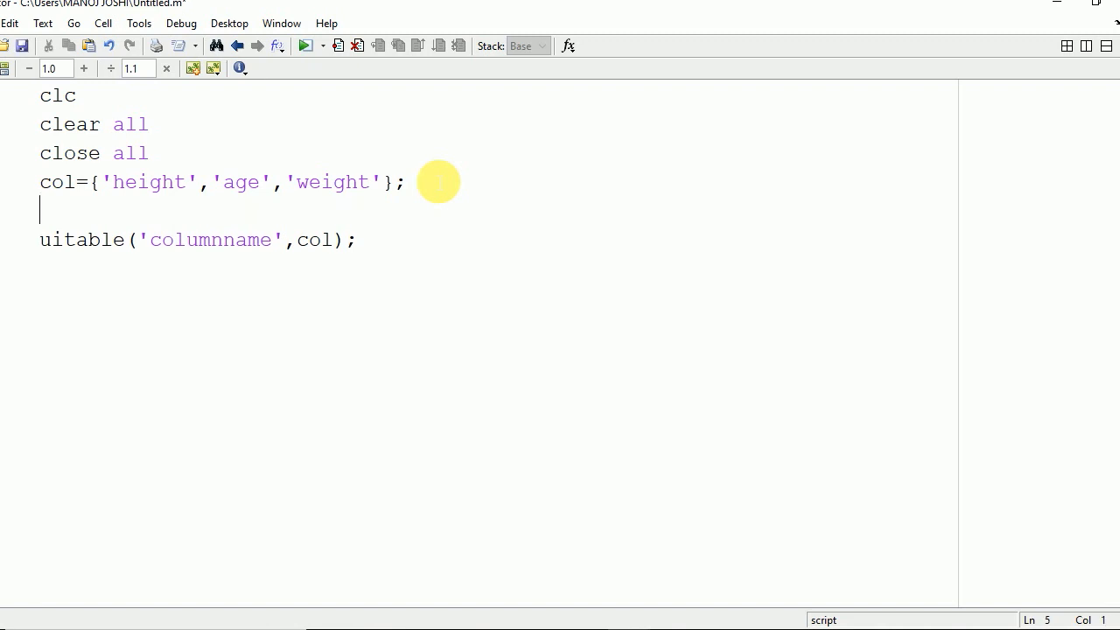
text(row)
text(={)
text('first','second'.'third')
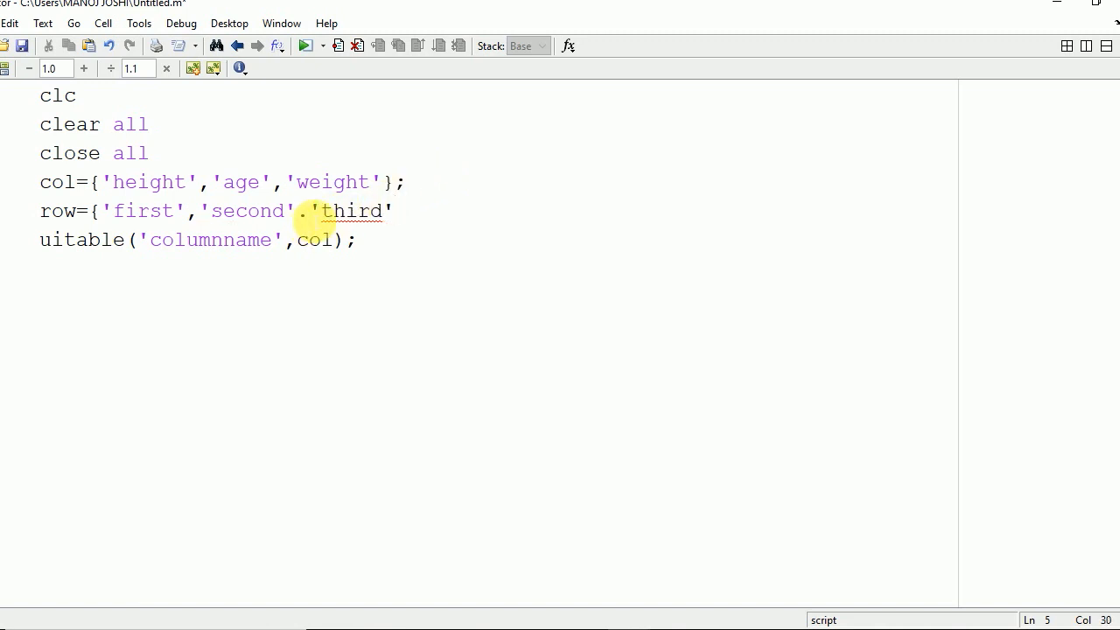
click(311, 211)
key(BackSpace)
text(,)
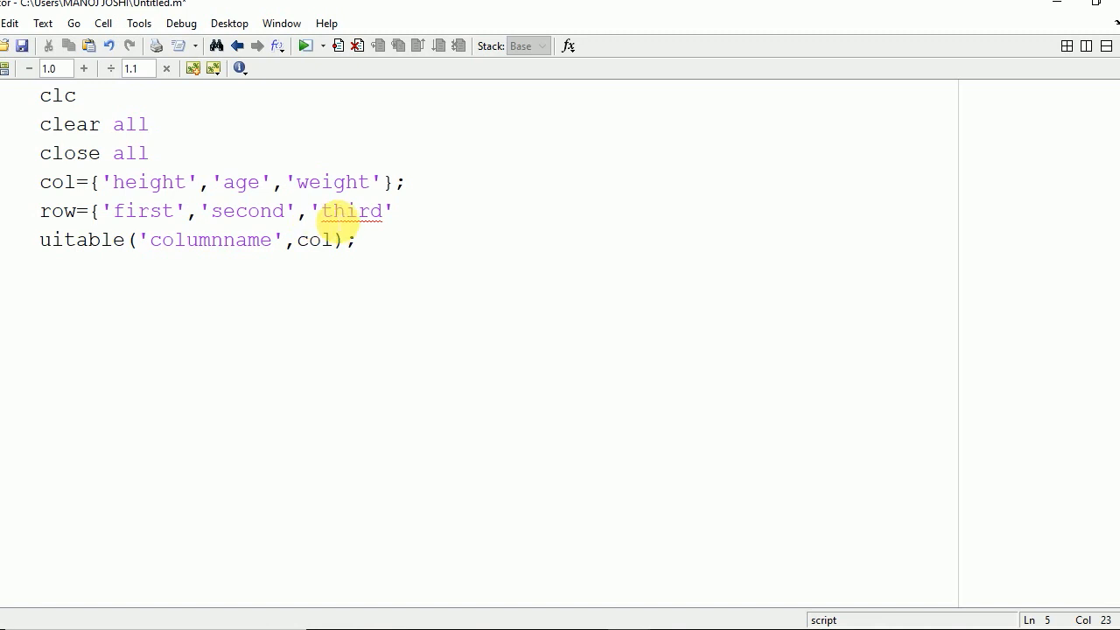
click(403, 214)
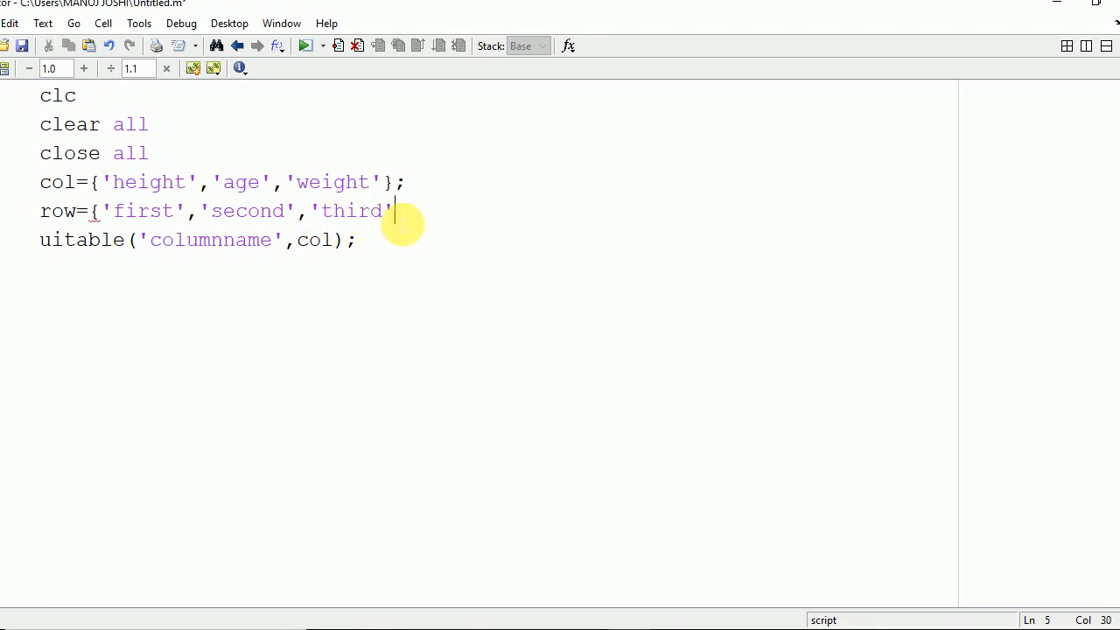
text(};)
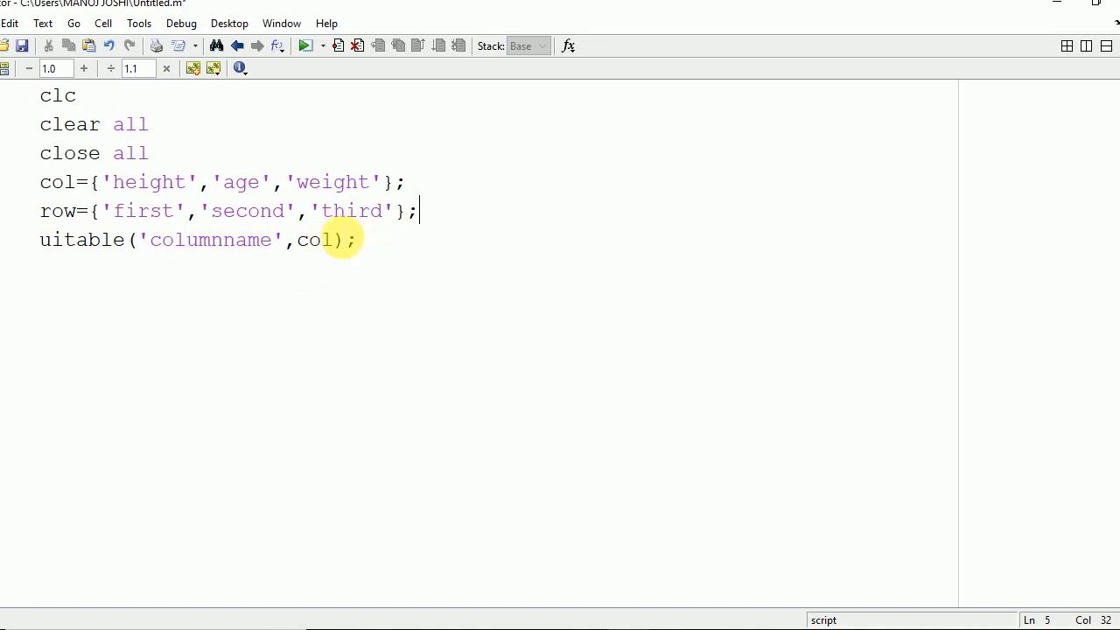
click(334, 240)
text(,'rowname',row)
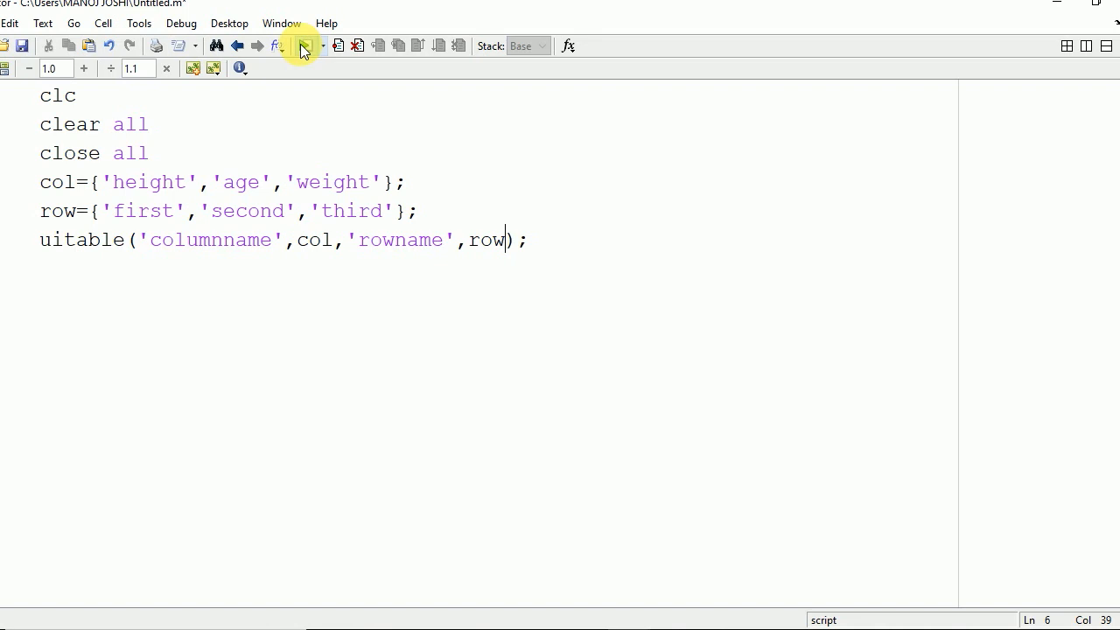
- Run the script with F5 to show the row labels, then return to the uitable line
key(F5)
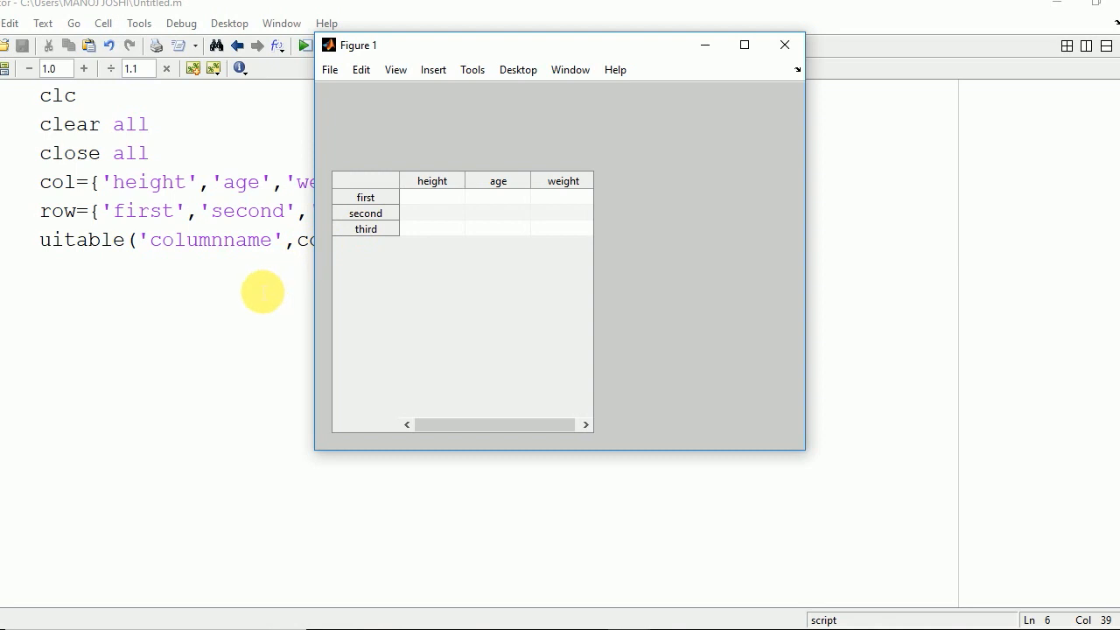
click(262, 292)
click(530, 240)
click(511, 241)
text(,'rowname',row,'position',)
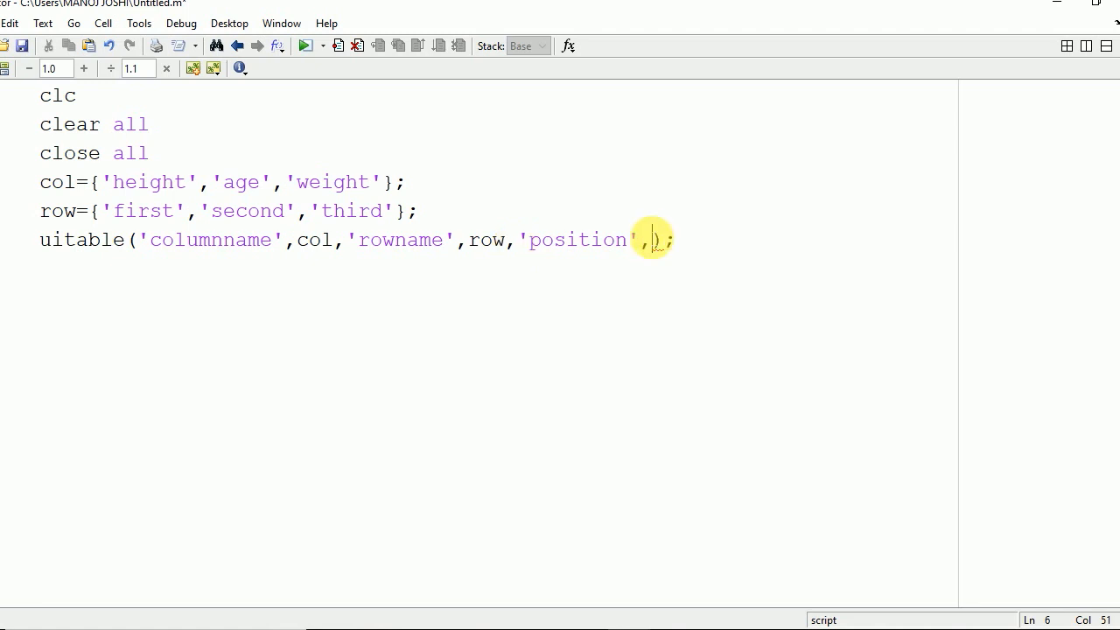
text([20 20 360 1)
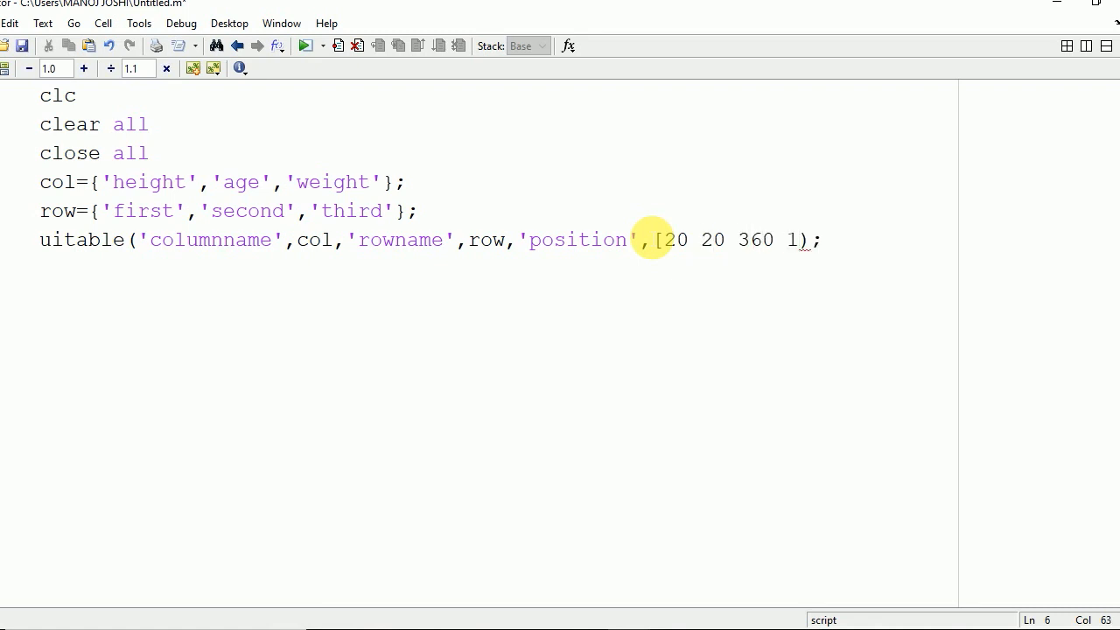
text(00])
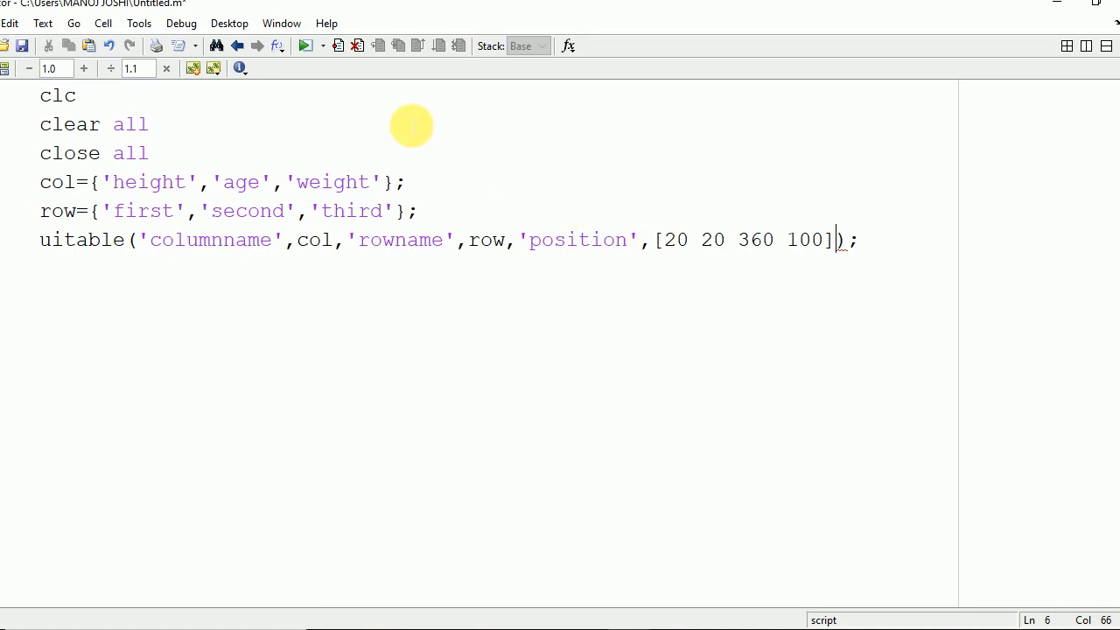
click(301, 48)
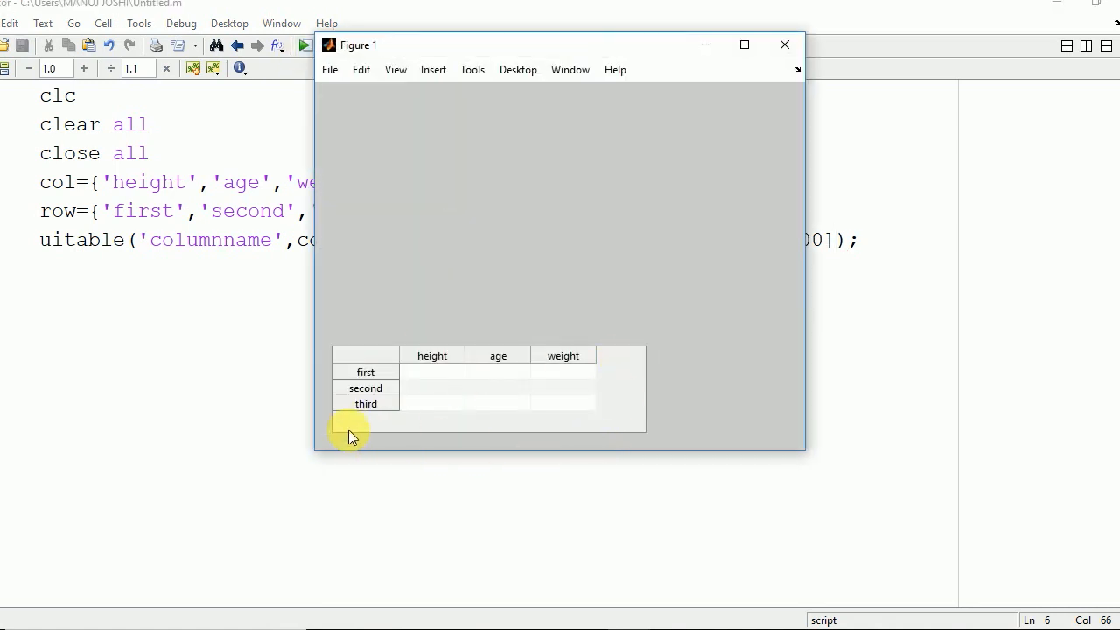
click(271, 421)
click(470, 217)
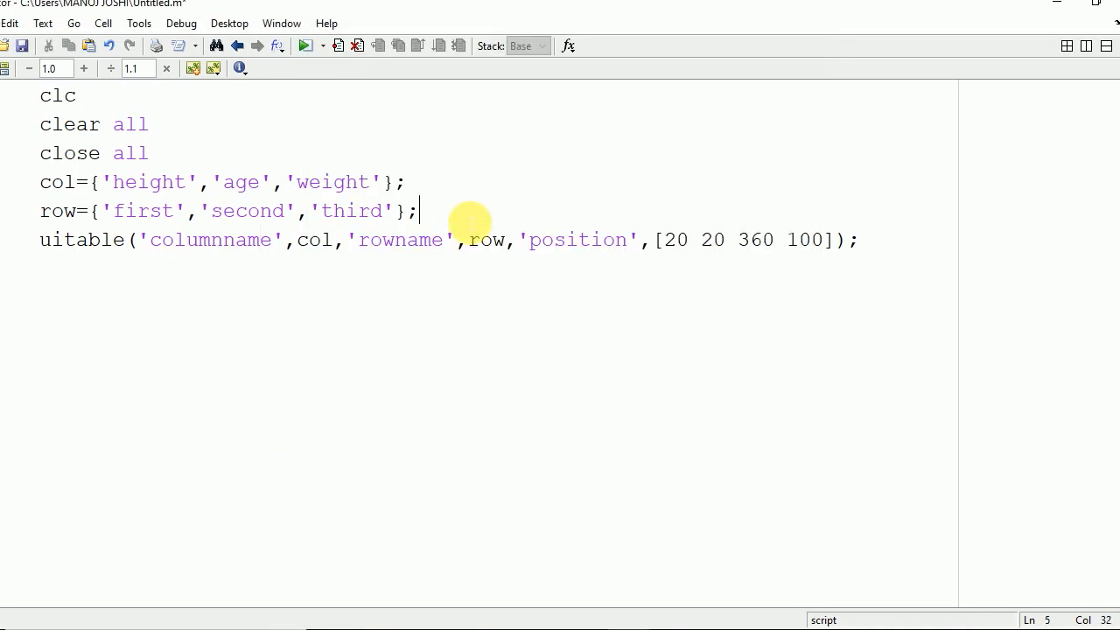
- Define dat = {'177','21','67'}; pass it as 'data' and run to fill the first row
key(Return)
text(dat)
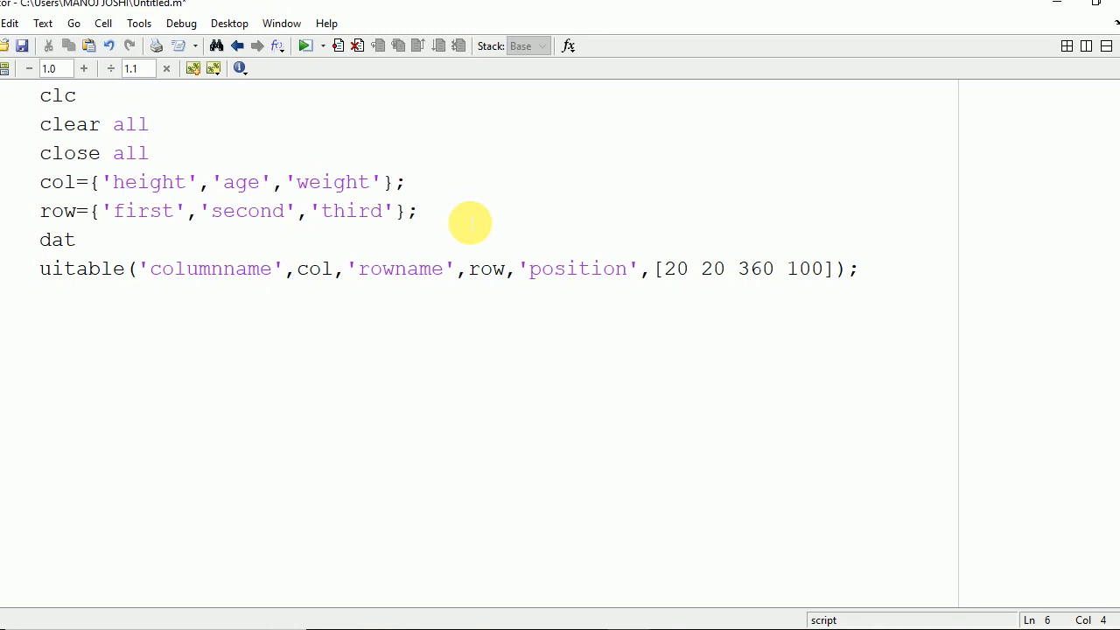
text(={)
text('177)
text(','21',)
text(')
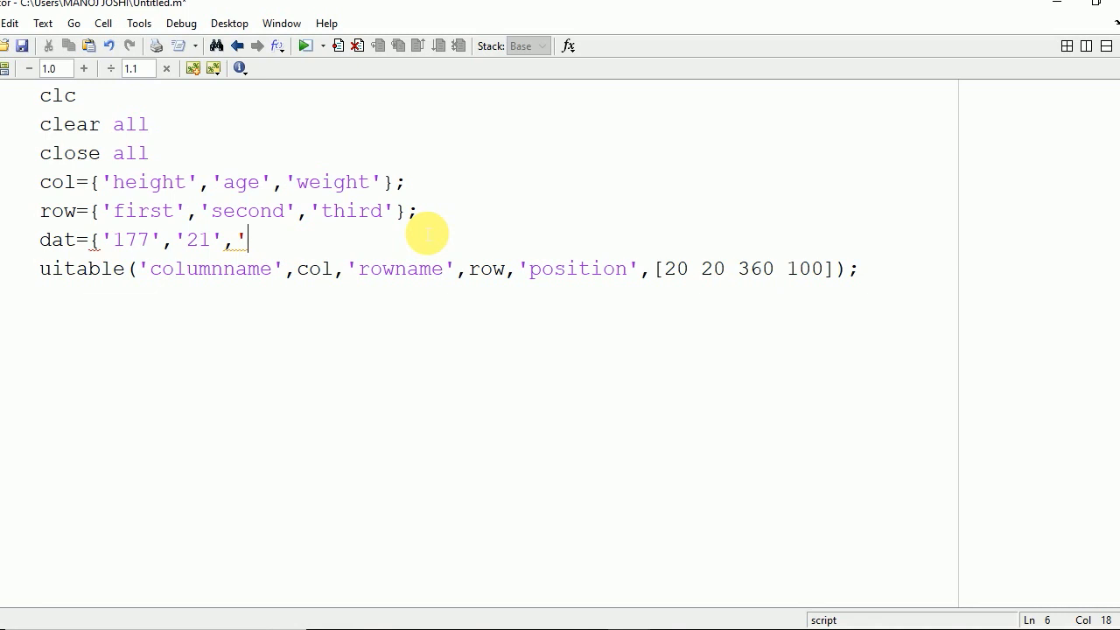
text(67'};)
click(838, 270)
text(,data)
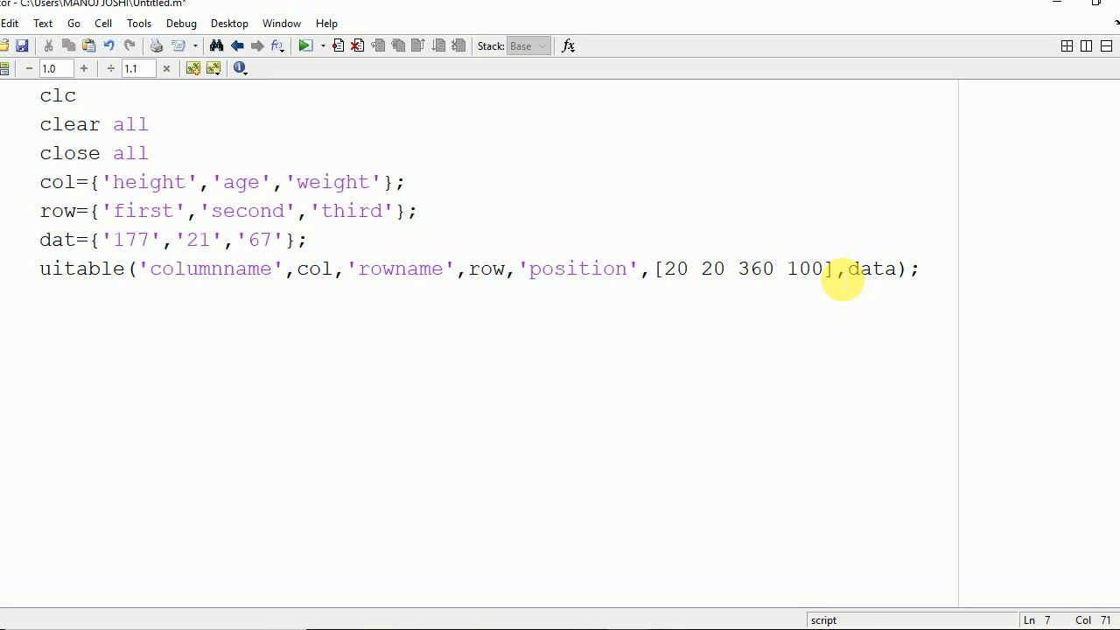
text(')
click(848, 269)
text(')
click(924, 269)
text(,dat)
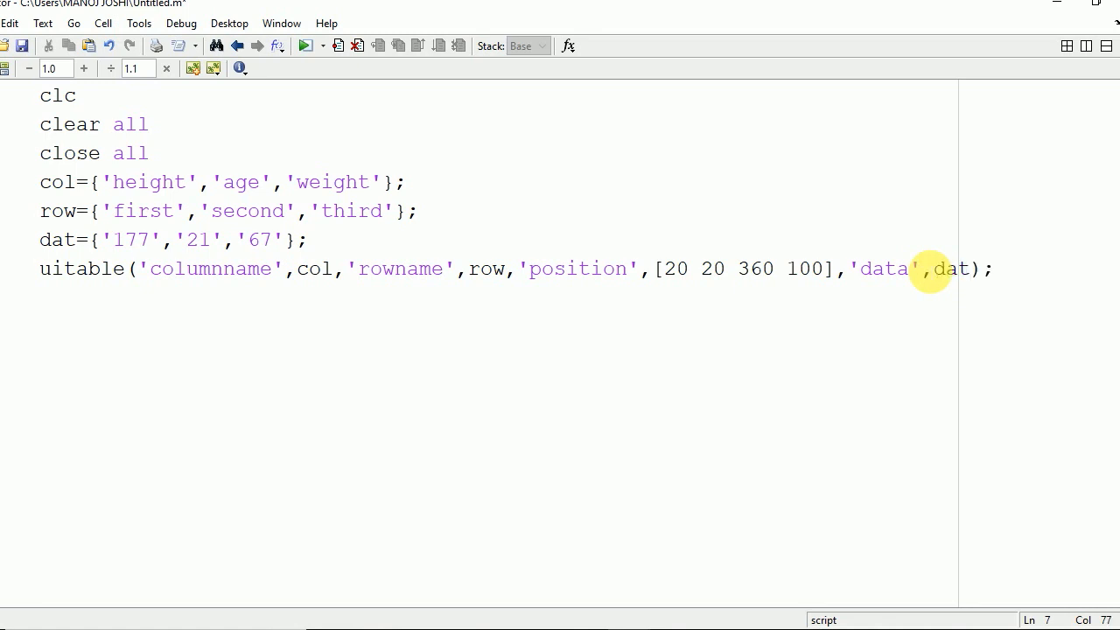
click(306, 46)
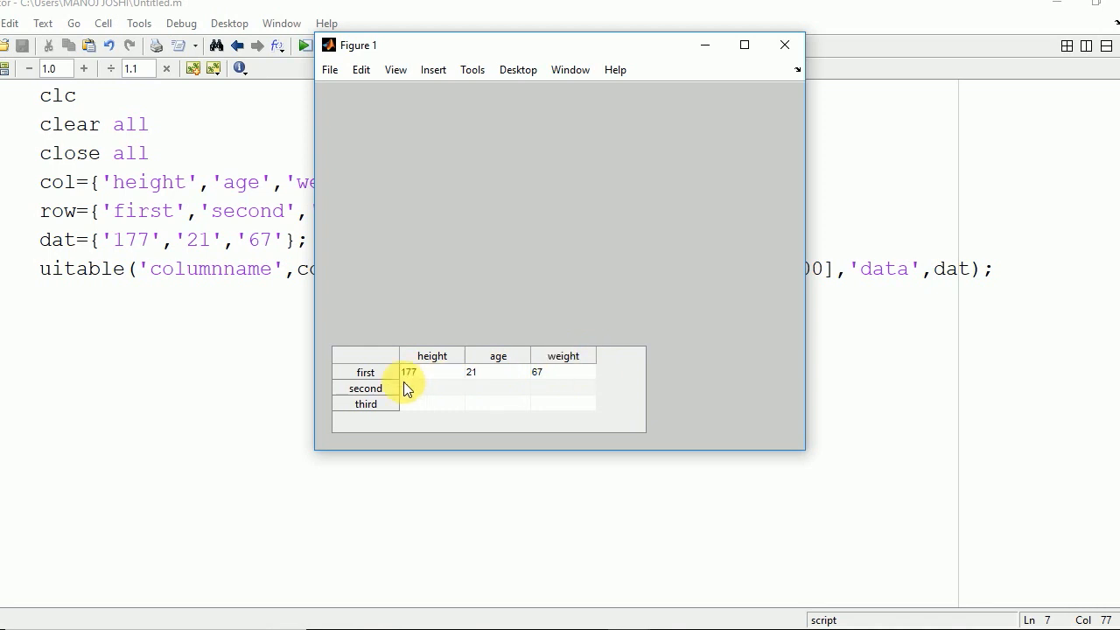
click(225, 388)
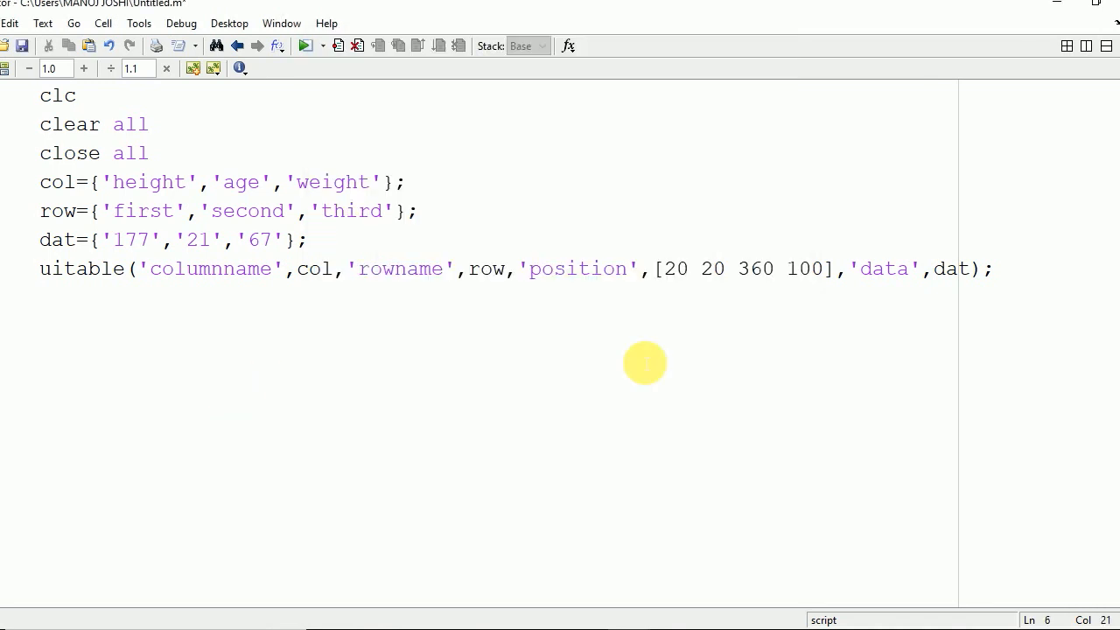
text(;)
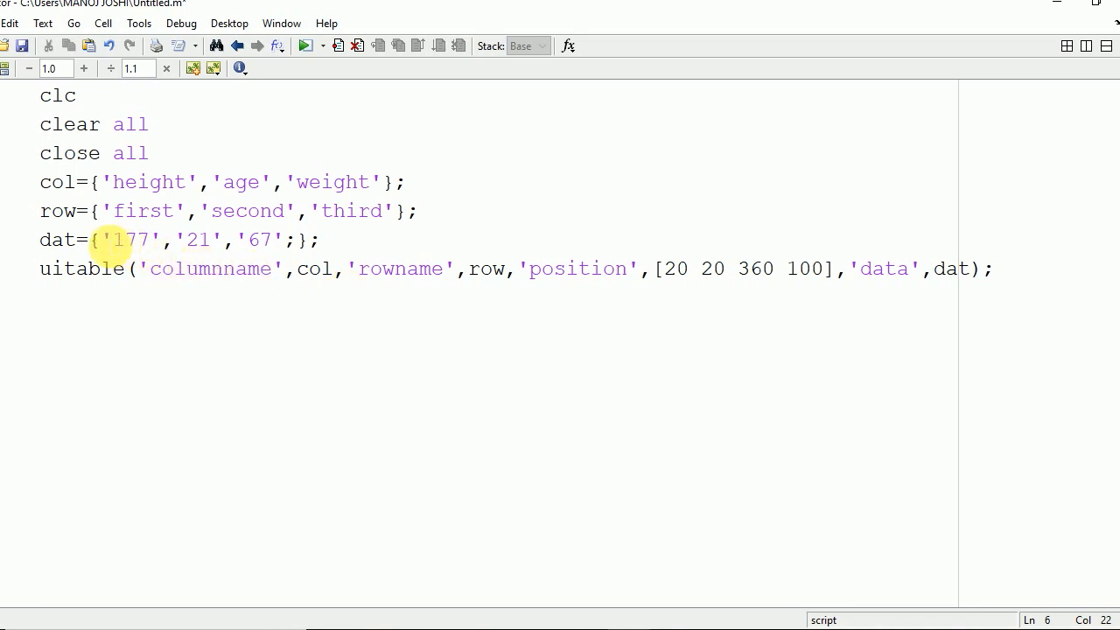
- Extend dat to three semicolon-separated rows with edited values and run to view the filled table
drag(103, 240, 285, 240)
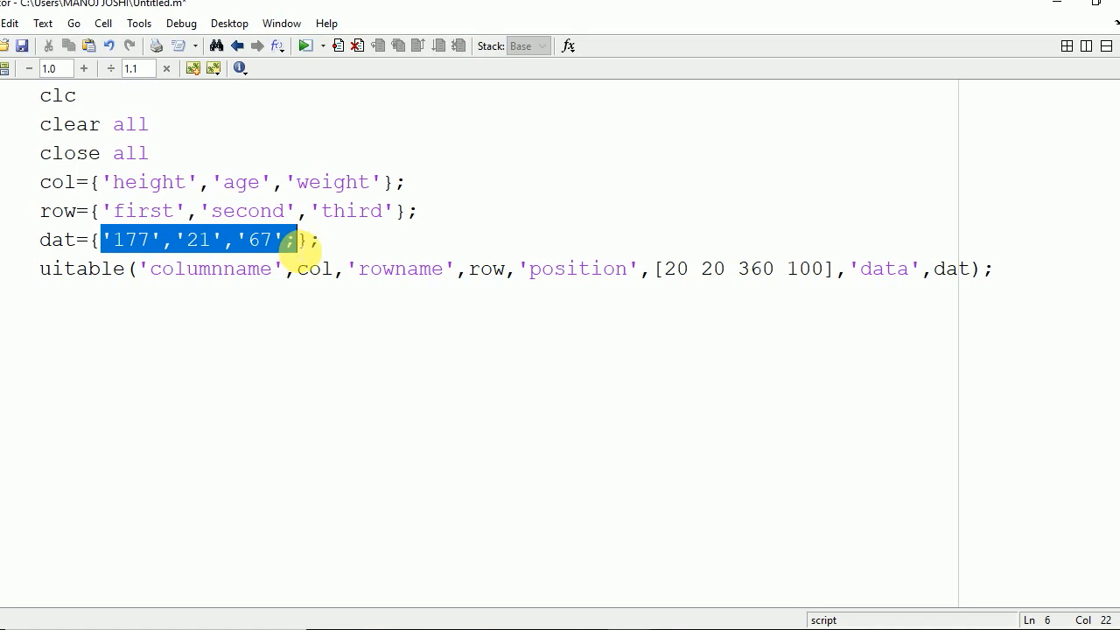
key(ctrl+c)
click(295, 239)
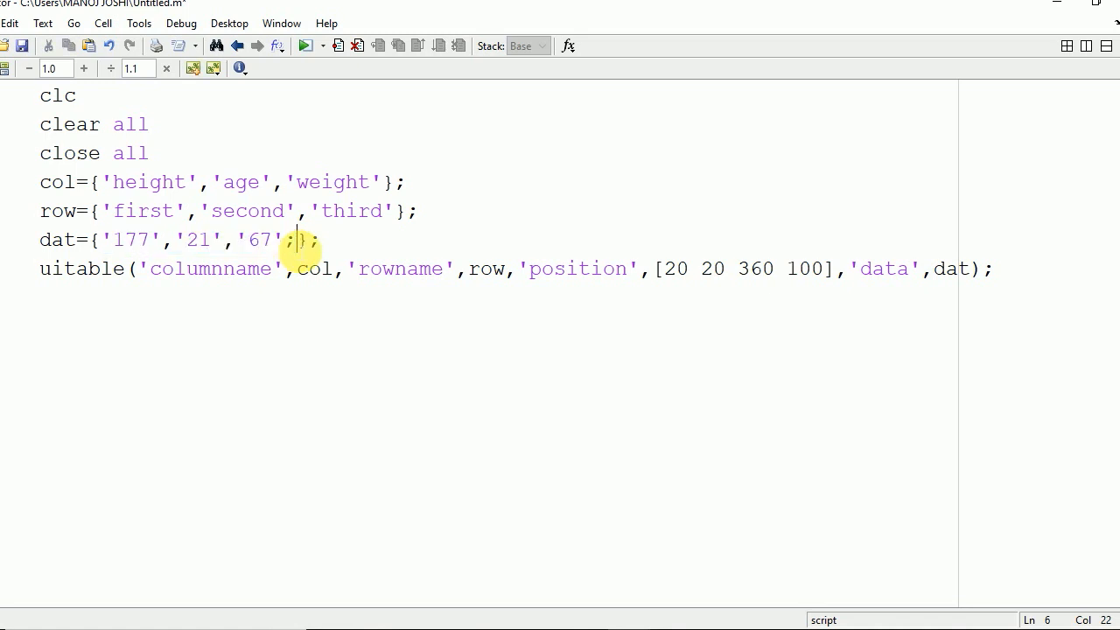
key(ctrl+v)
key(ctrl+v)
key(BackSpace)
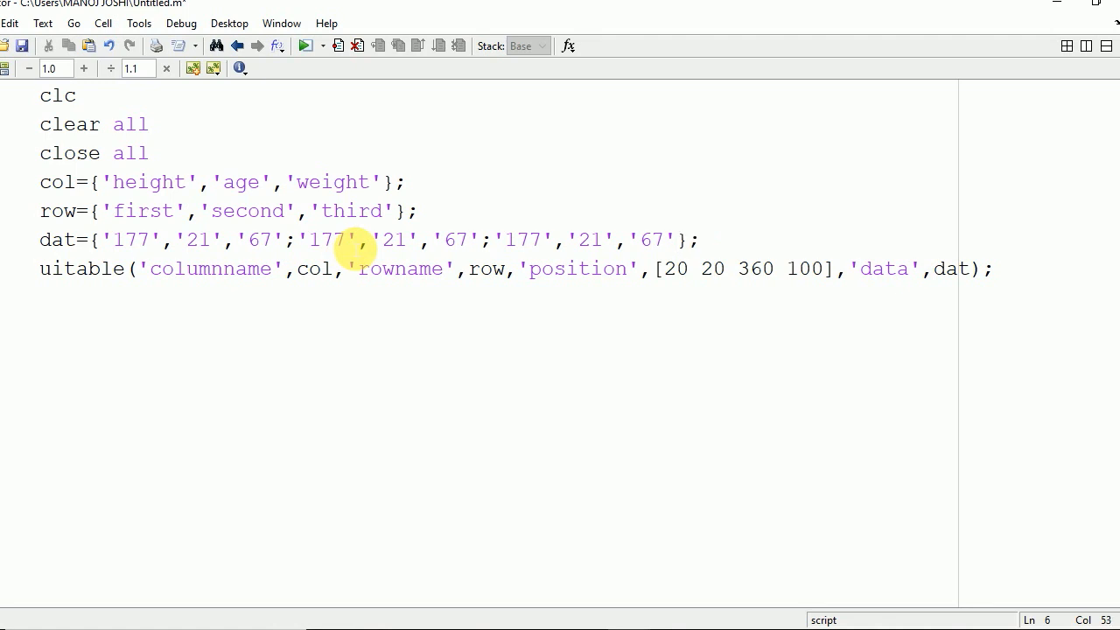
click(348, 239)
key(BackSpace)
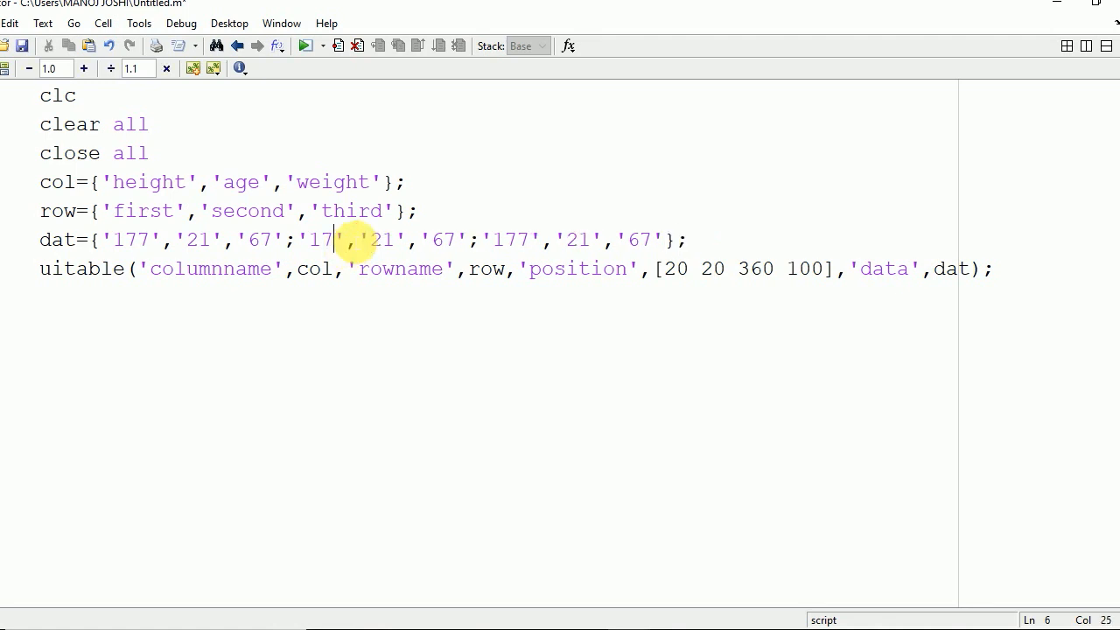
text(8)
click(404, 239)
key(BackSpace)
text(2)
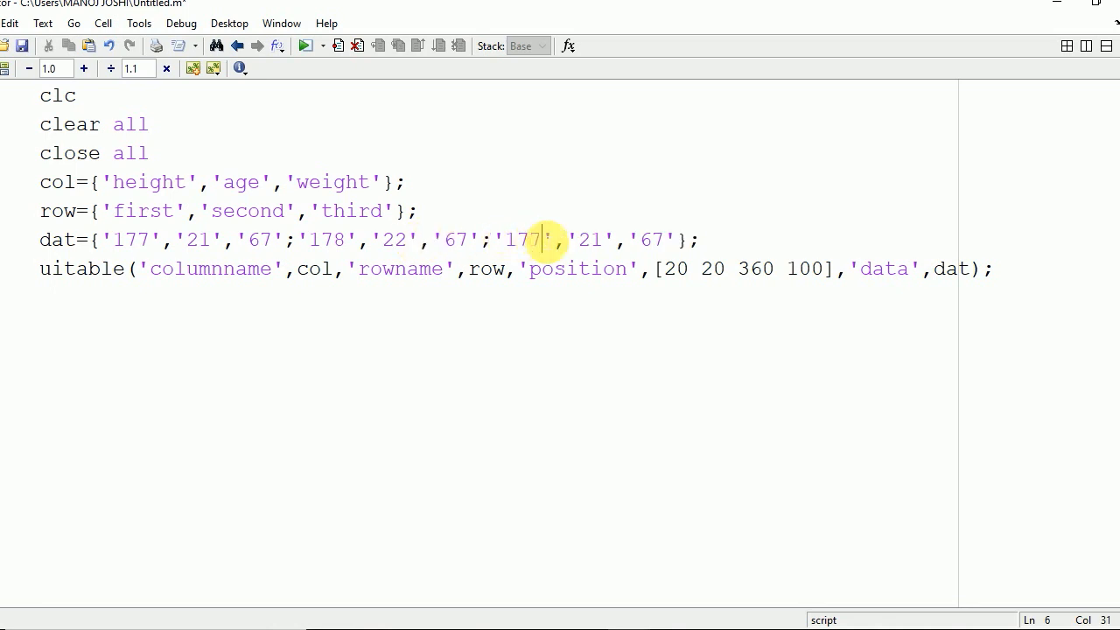
key(BackSpace)
text(9)
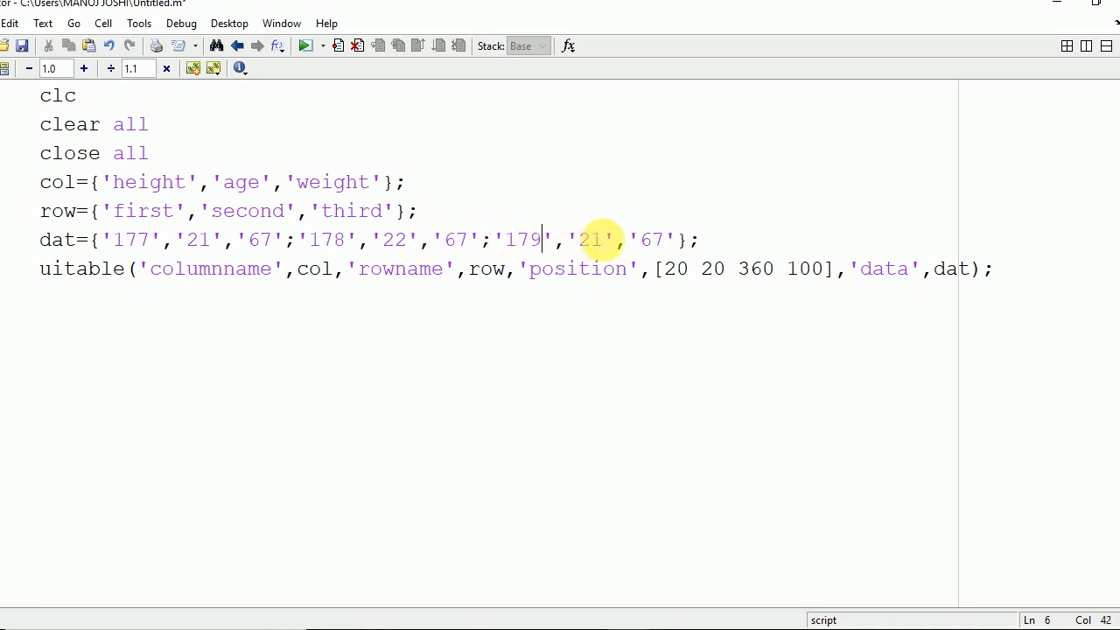
key(BackSpace)
text(3)
key(BackSpace)
text(9)
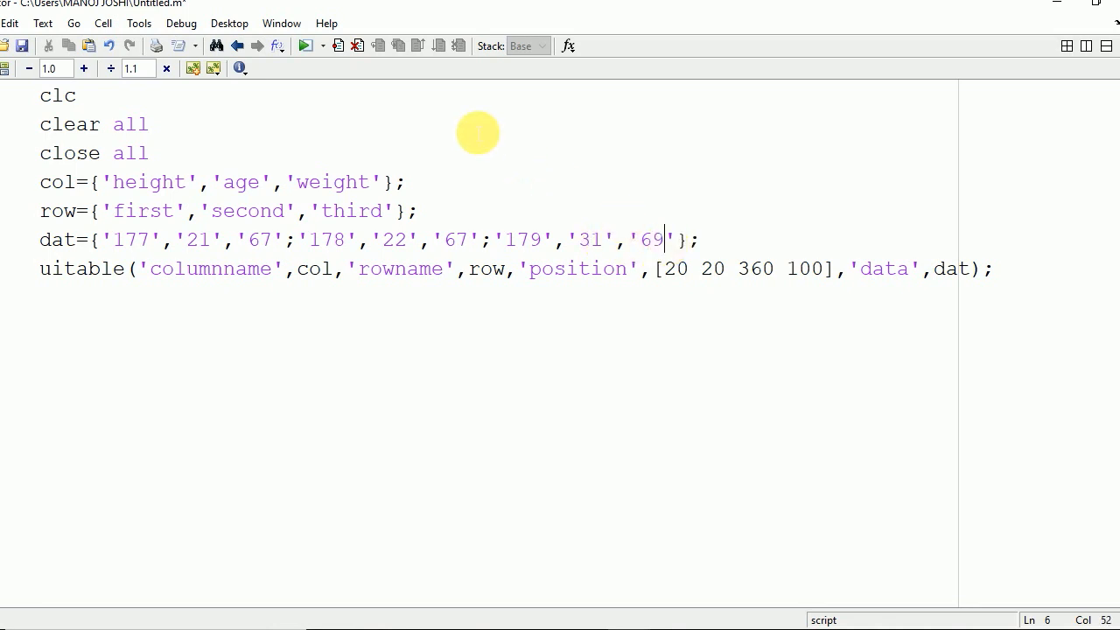
click(308, 45)
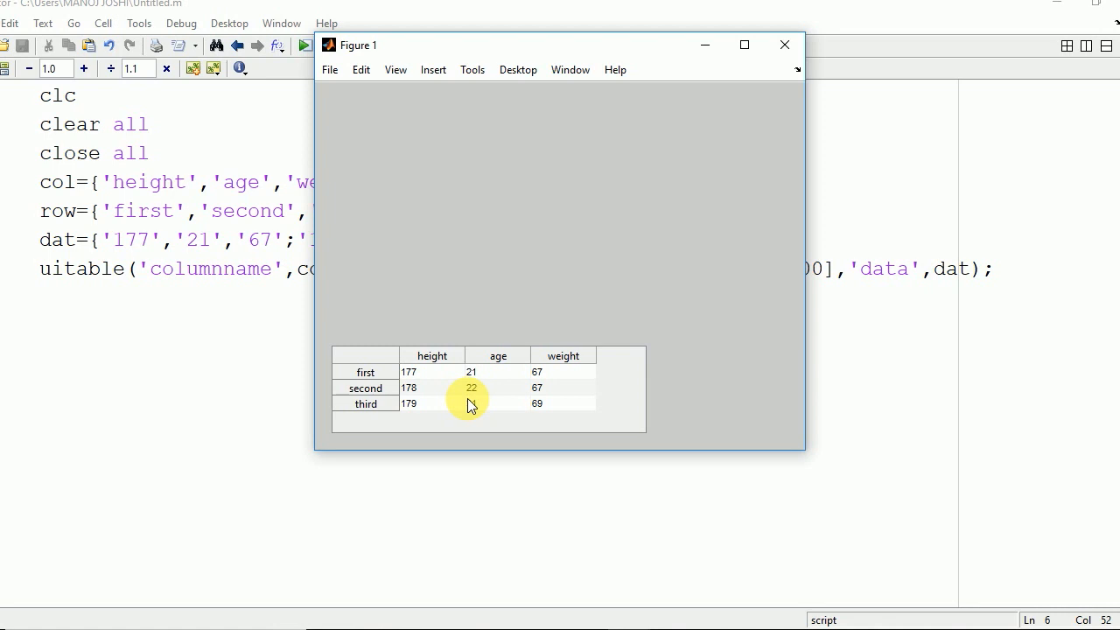
click(254, 398)
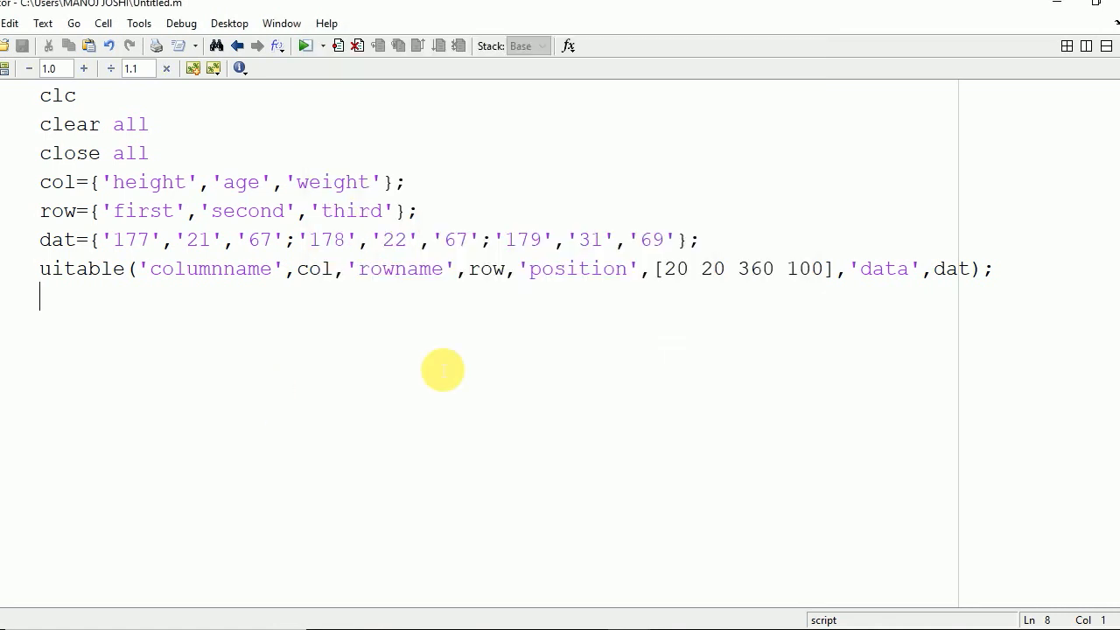
- Remove the 'position' argument and run again to show the table at its default placement
drag(519, 268, 840, 269)
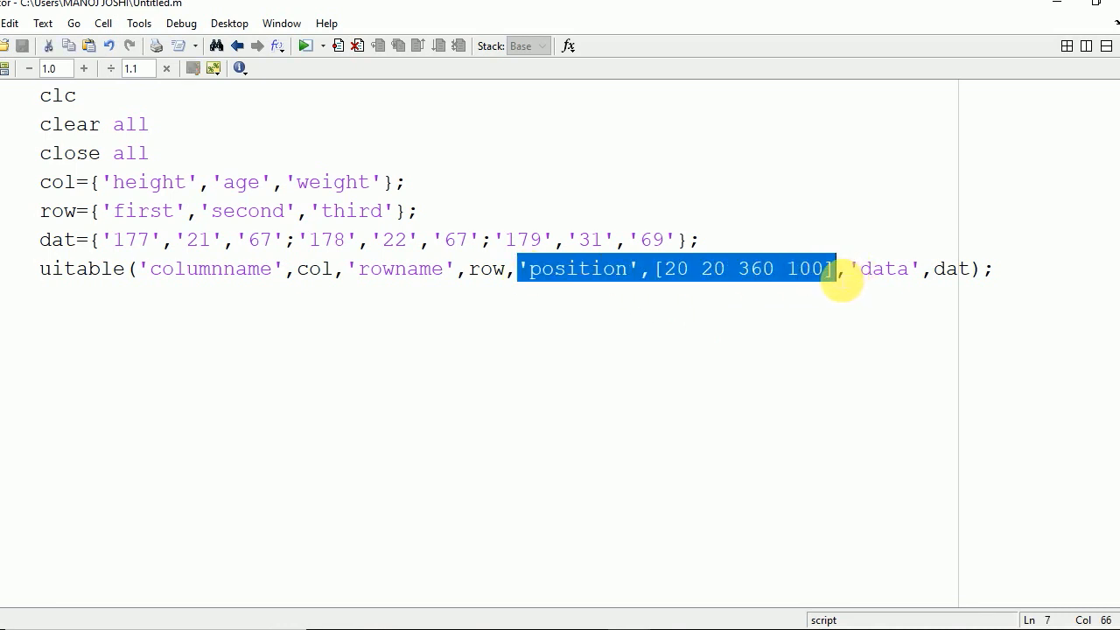
key(Delete)
key(BackSpace)
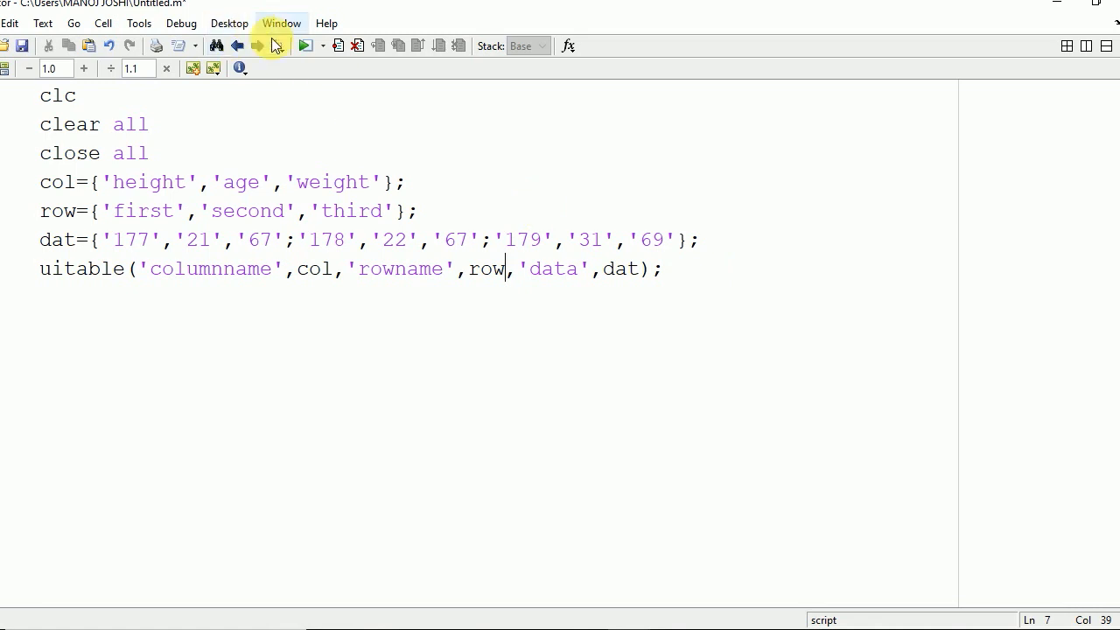
click(304, 47)
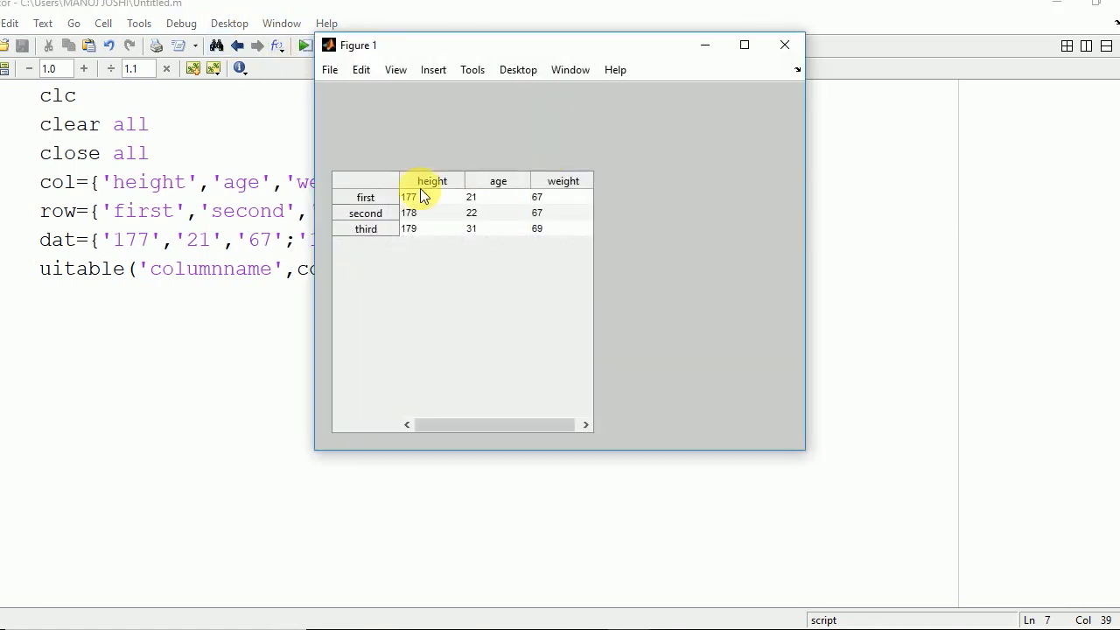
drag(582, 51, 672, 58)
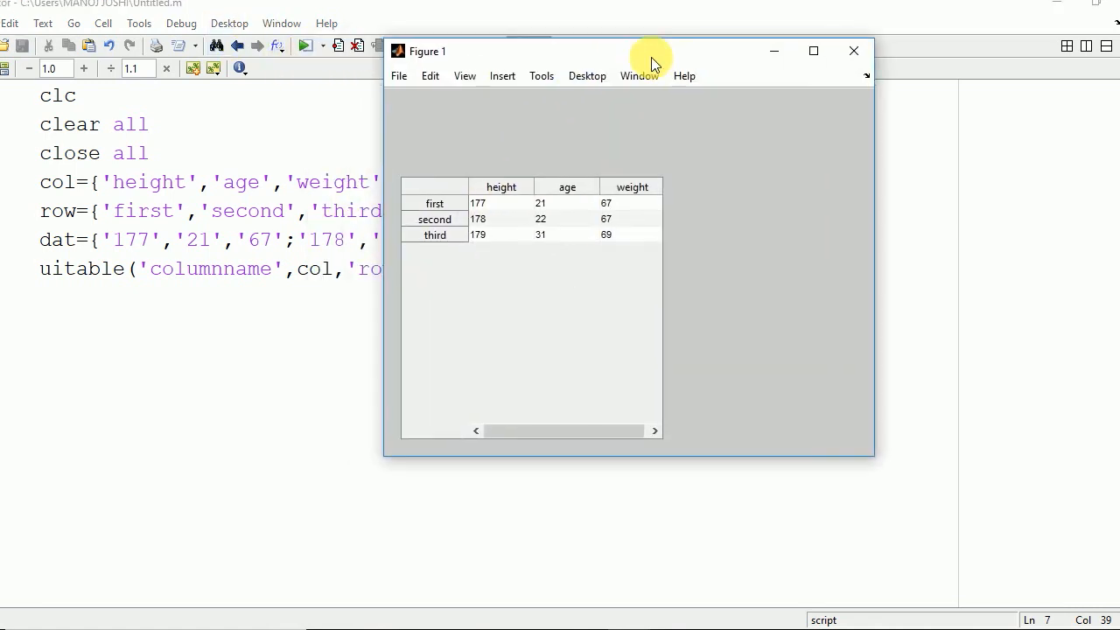
- Append 'columnwidth',{60} to the uitable call and run to show narrower columns
click(539, 328)
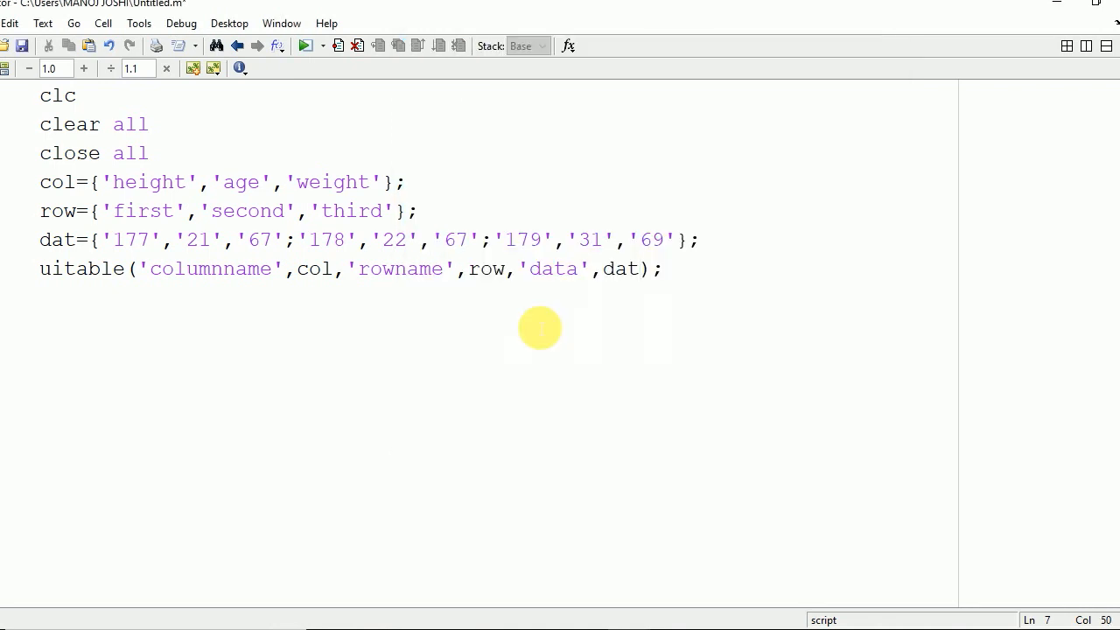
text(,column)
text(width')
click(653, 269)
text(')
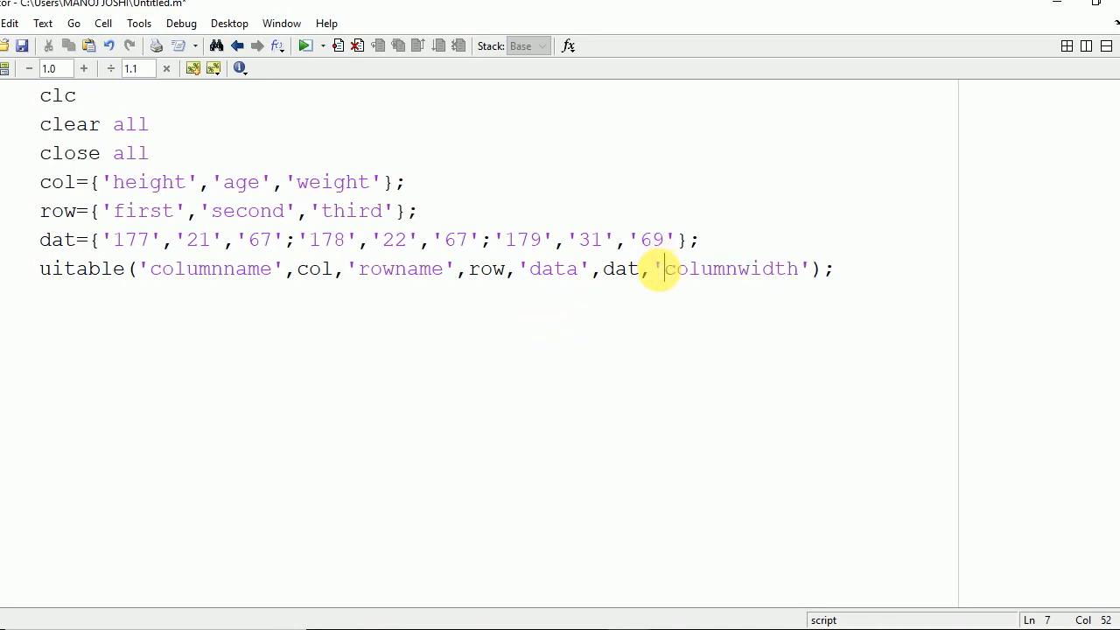
click(812, 269)
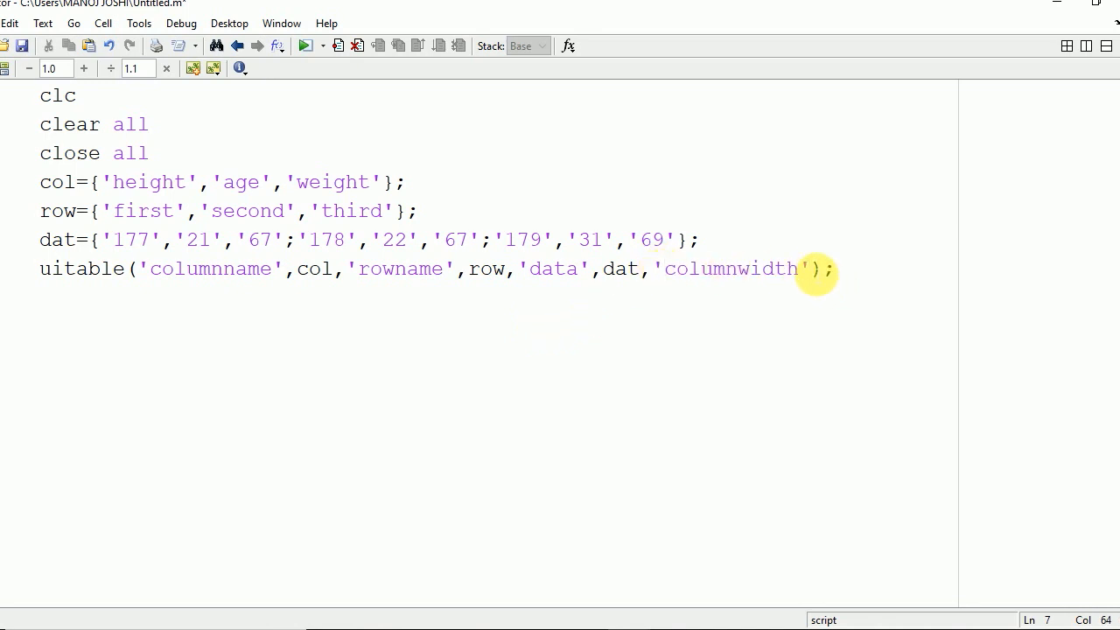
text(,)
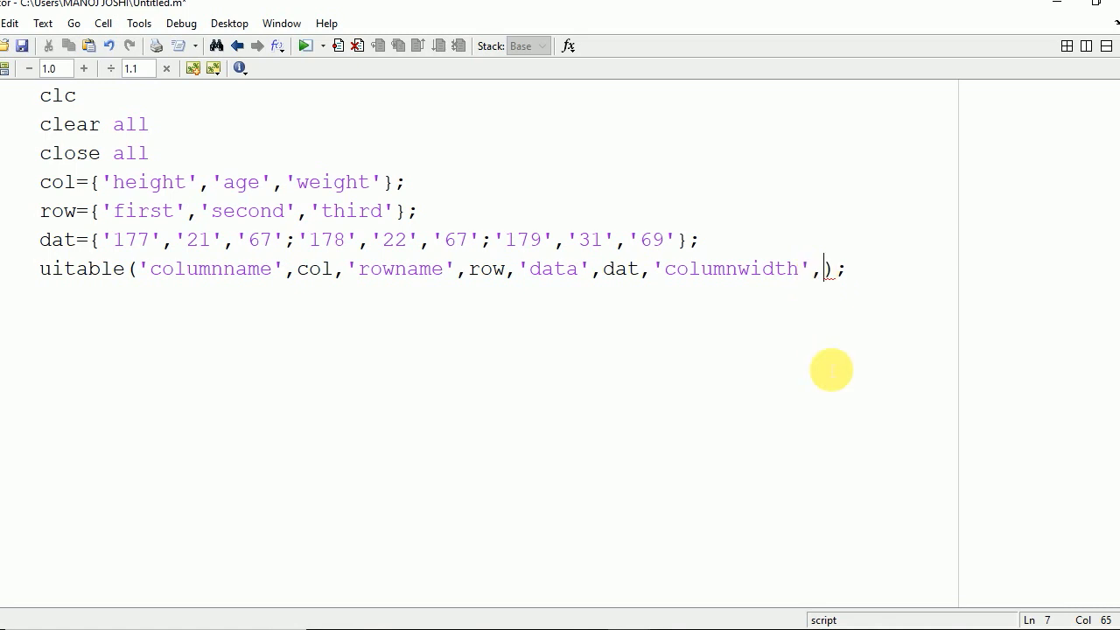
text({60})
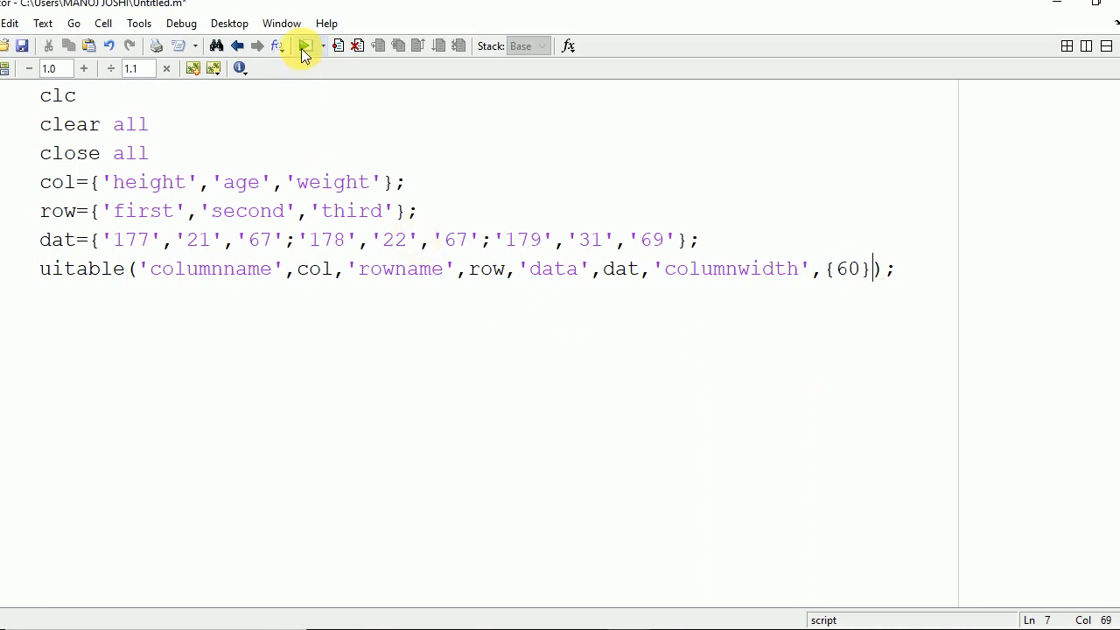
click(301, 48)
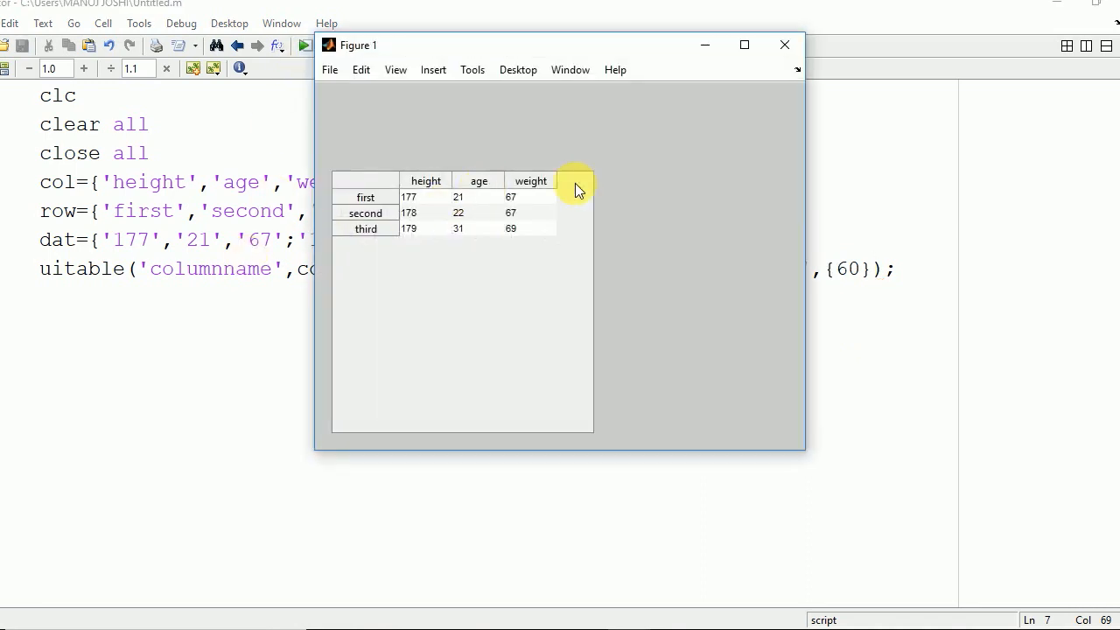